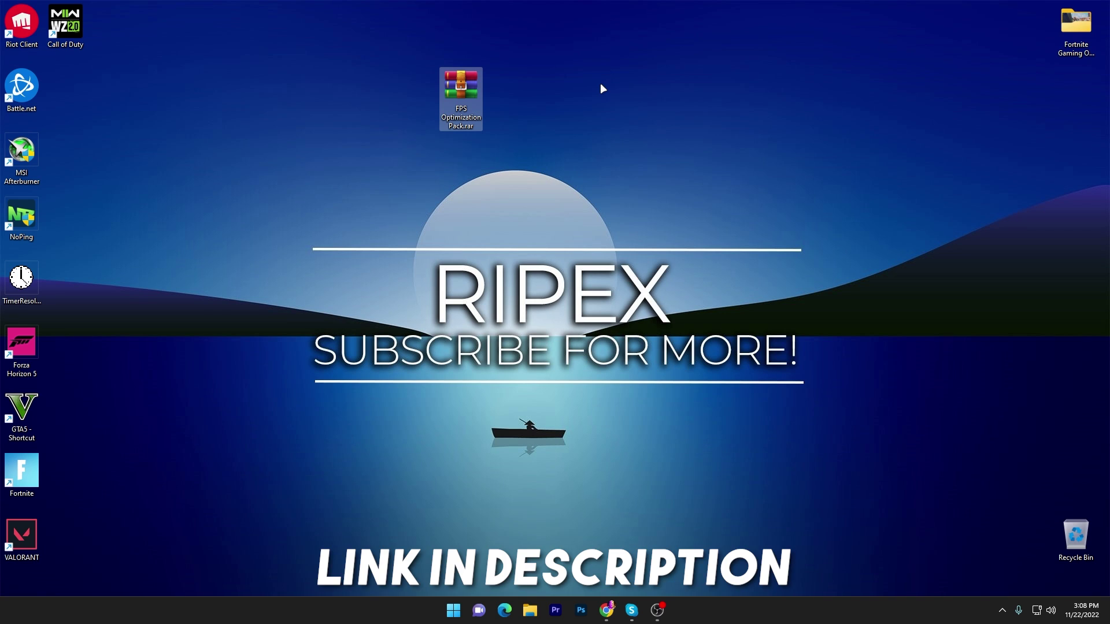
# Open the FPS Optimization Pack.rar archive from the desktop in WinRAR.
pyautogui.doubleClick(456, 92)
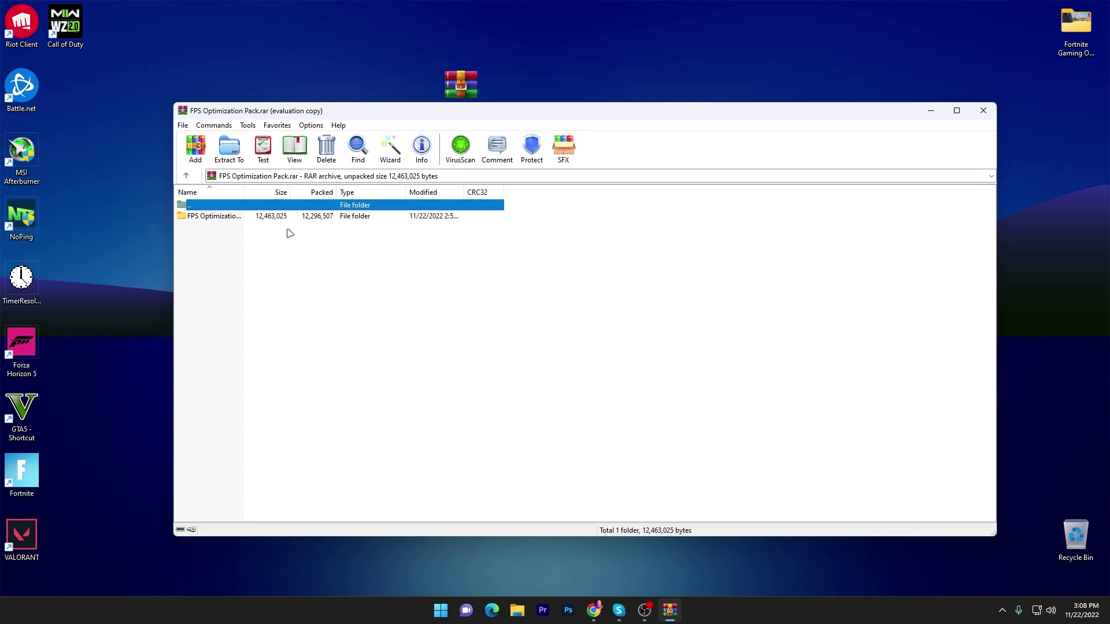
# Extract the FPS Optimization Pack folder to the desktop, close WinRAR, and open the extracted folder.
pyautogui.click(223, 218)
pyautogui.moveTo(223, 218); pyautogui.dragTo(372, 98)
pyautogui.click(983, 110)
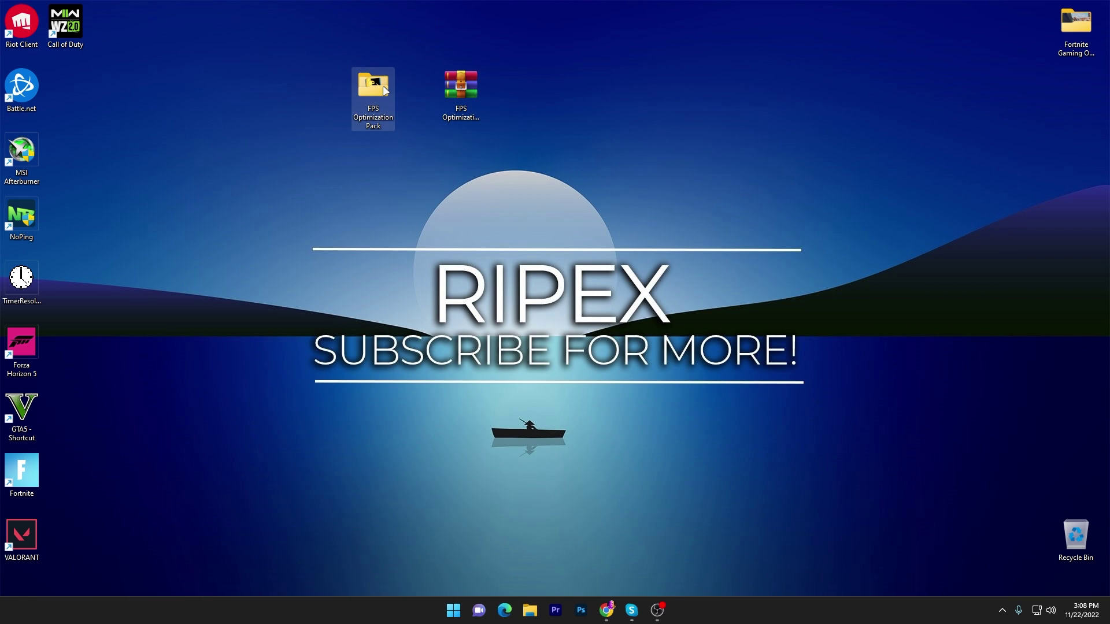
pyautogui.doubleClick(372, 93)
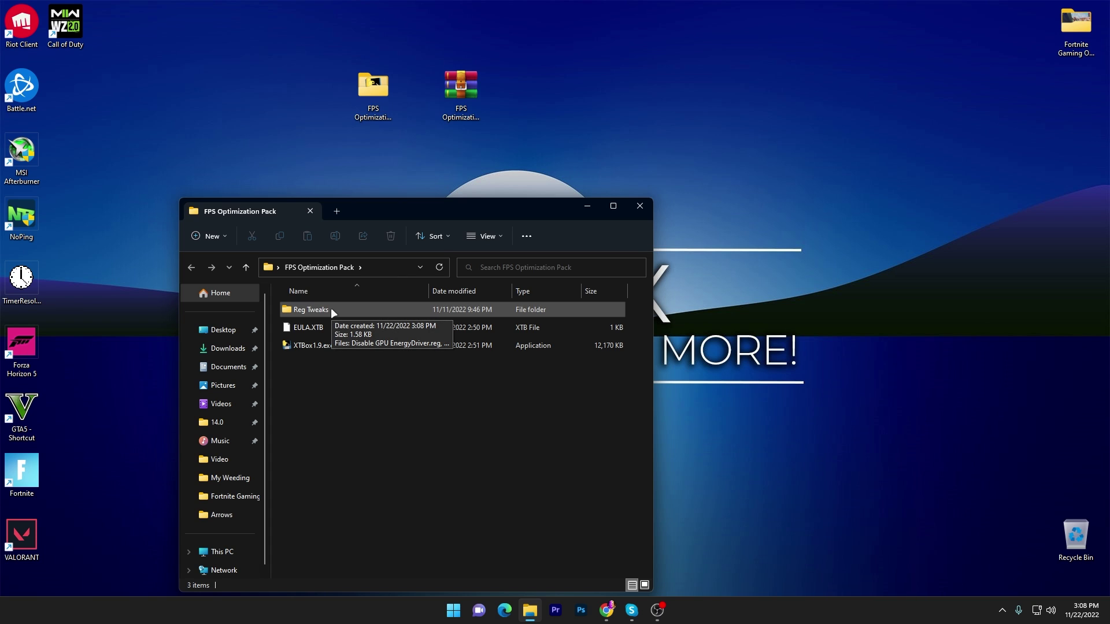
# Merge the Disable GPU EnergyDriver and Disable Network Throttling registry tweaks from Reg Tweaks.
pyautogui.doubleClick(349, 310)
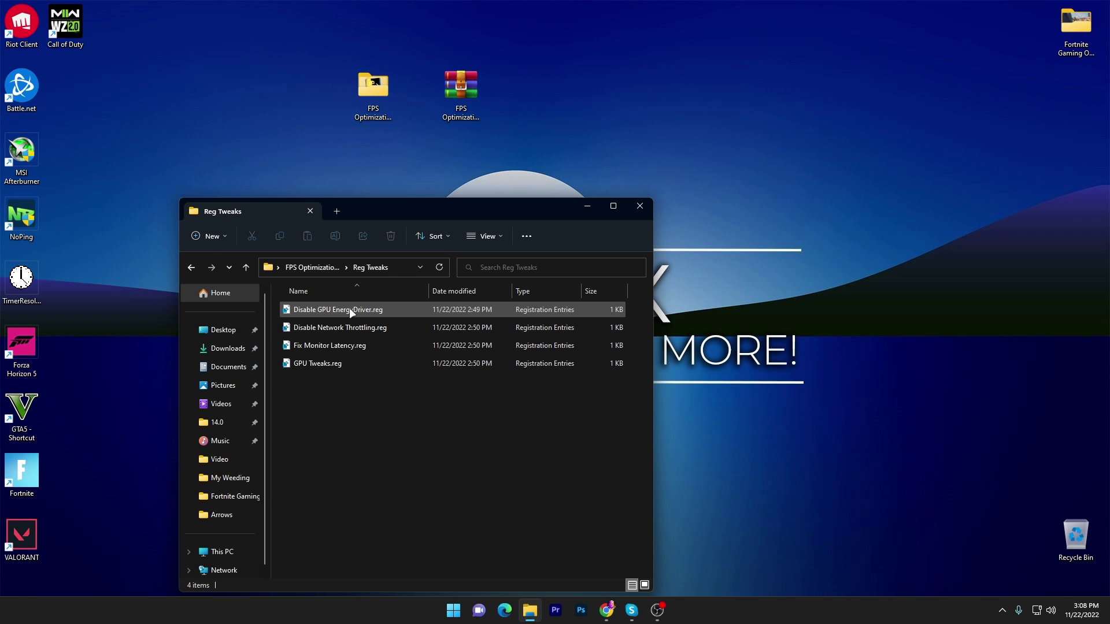
pyautogui.doubleClick(318, 309)
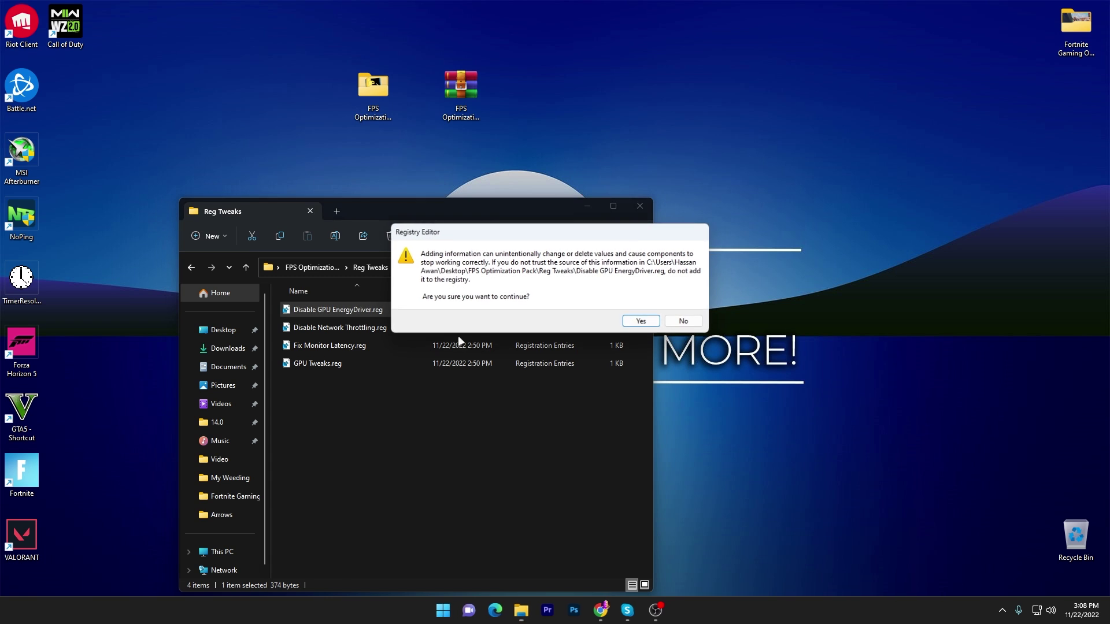
pyautogui.click(640, 319)
pyautogui.click(686, 305)
pyautogui.doubleClick(347, 328)
pyautogui.click(639, 320)
pyautogui.click(686, 305)
# Merge the Fix Monitor Latency and GPU Tweaks files, then return to the FPS Optimization Pack folder.
pyautogui.doubleClick(347, 345)
pyautogui.click(640, 319)
pyautogui.click(686, 305)
pyautogui.doubleClick(323, 363)
pyautogui.click(640, 319)
pyautogui.click(682, 304)
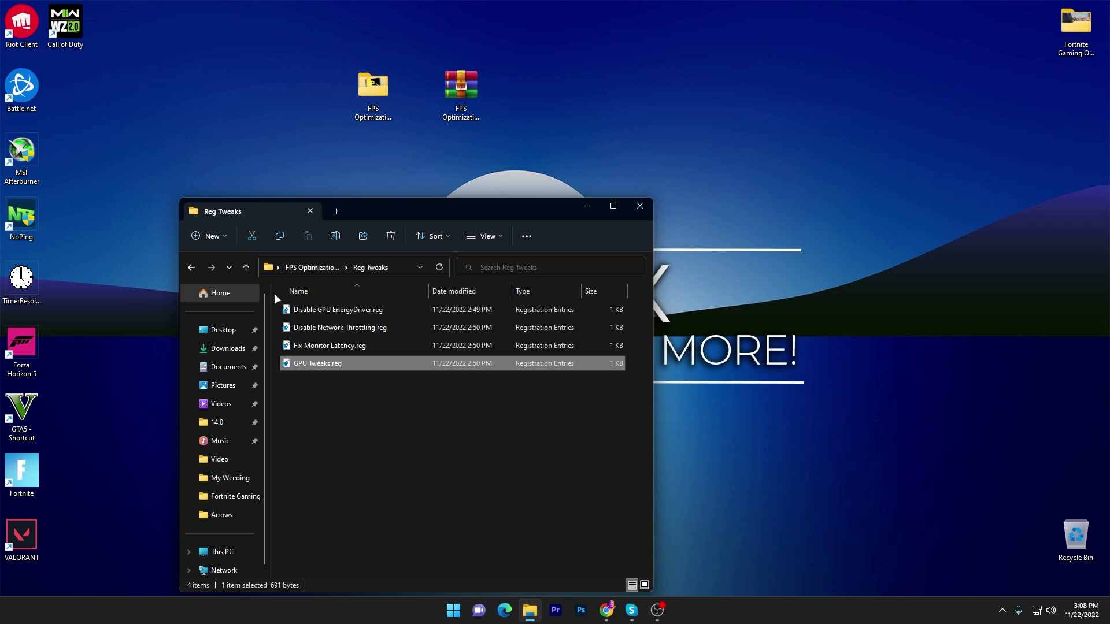
pyautogui.click(299, 268)
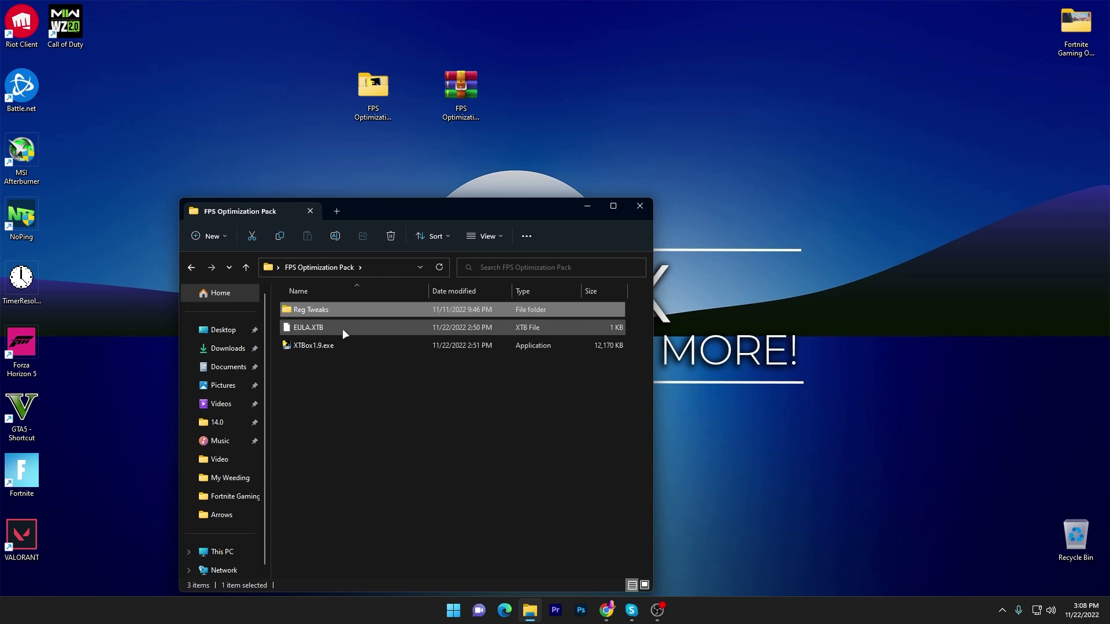
pyautogui.moveTo(435, 216); pyautogui.dragTo(560, 140)
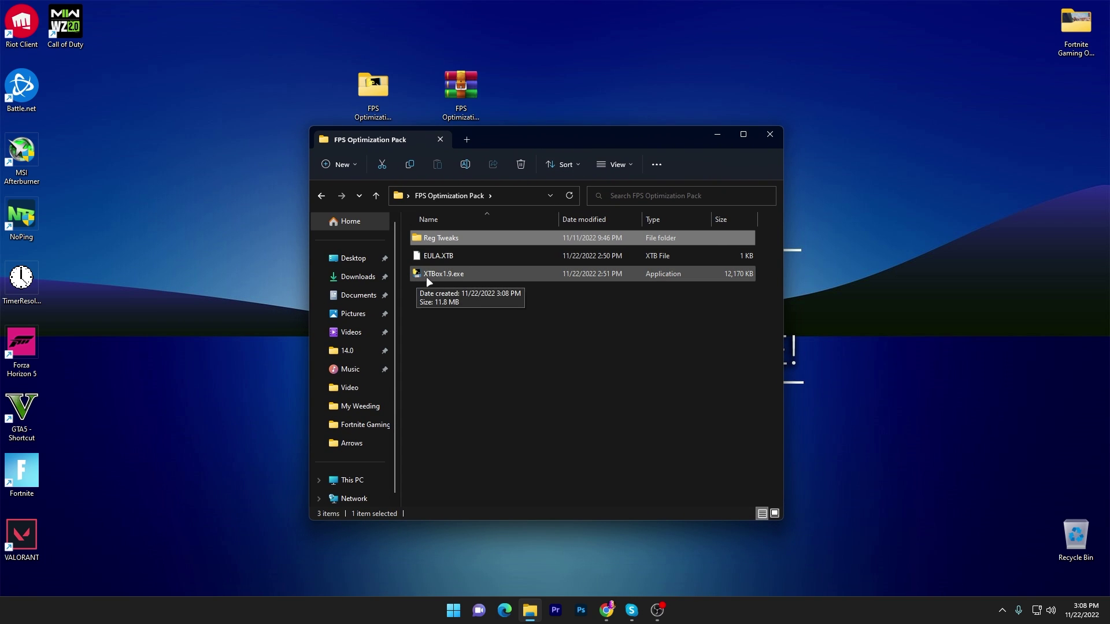
# Launch XTBox1.9.exe and run Debloat option d3 (ShutUp10), answering y to overwrite.
pyautogui.click(471, 273)
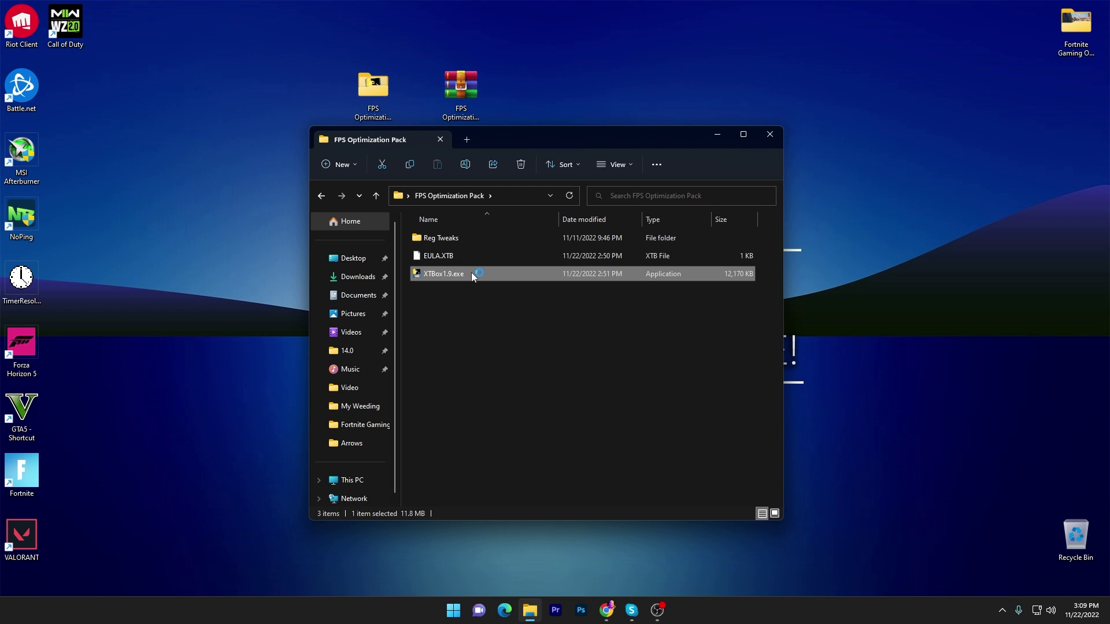
pyautogui.moveTo(322, 136); pyautogui.dragTo(484, 157)
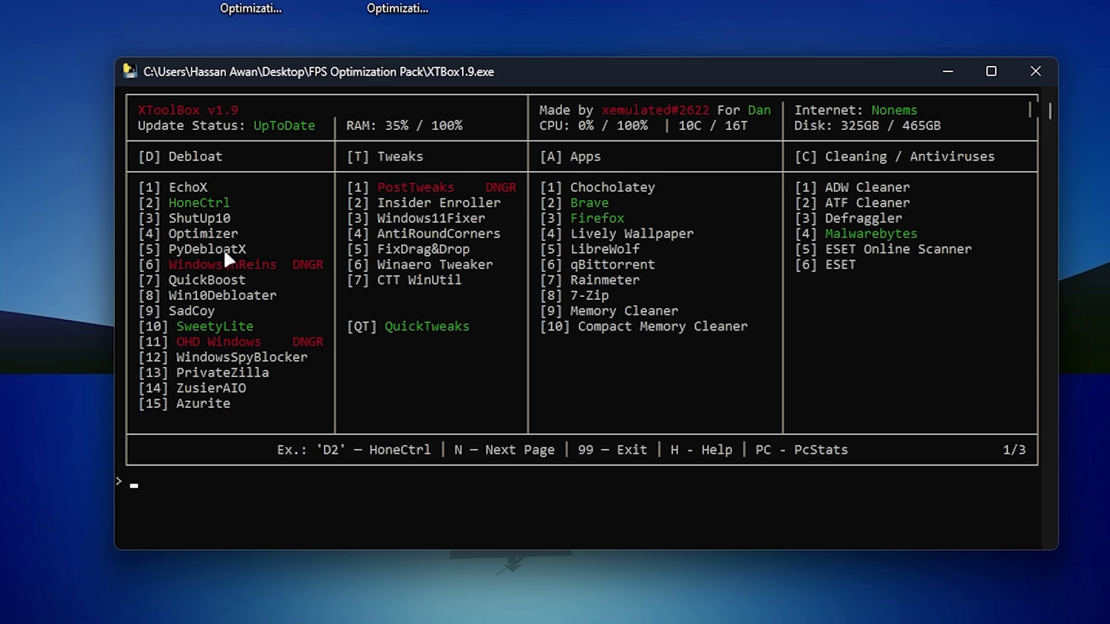
pyautogui.write('d3')
pyautogui.press('Return')
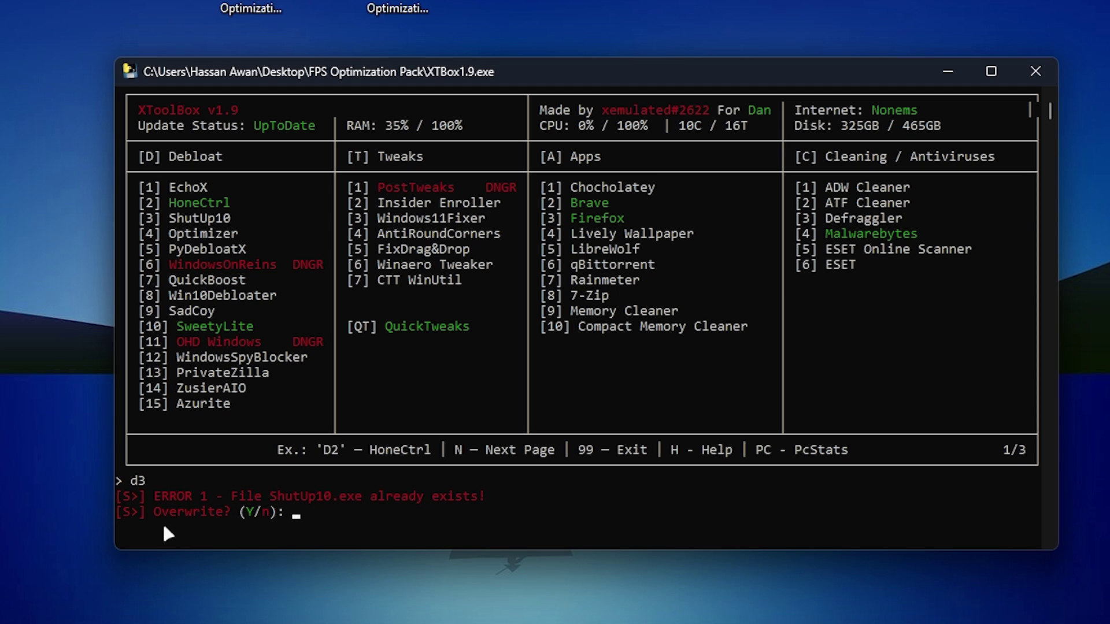
pyautogui.write('y')
pyautogui.press('Return')
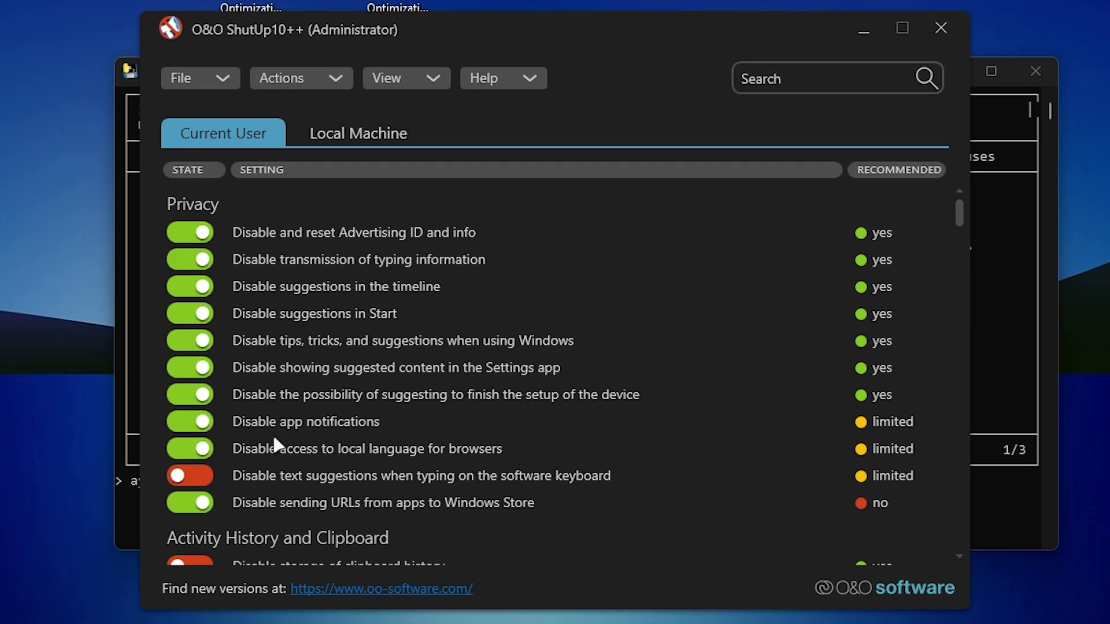
# Apply only recommended ShutUp10++ settings without a restore point, then close it without restarting.
pyautogui.click(292, 81)
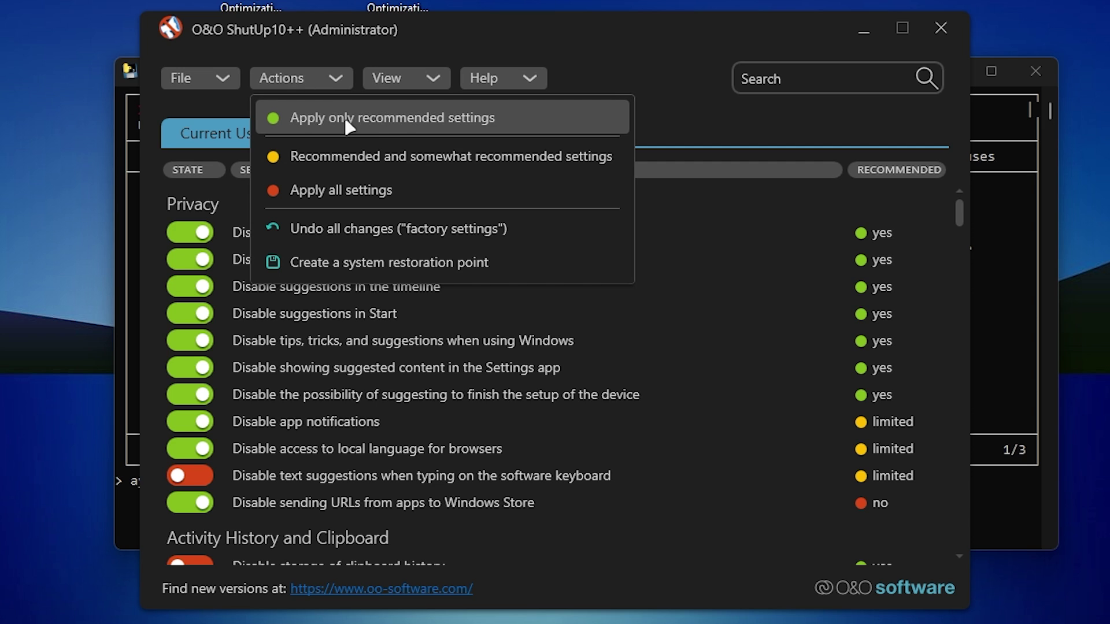
pyautogui.click(364, 119)
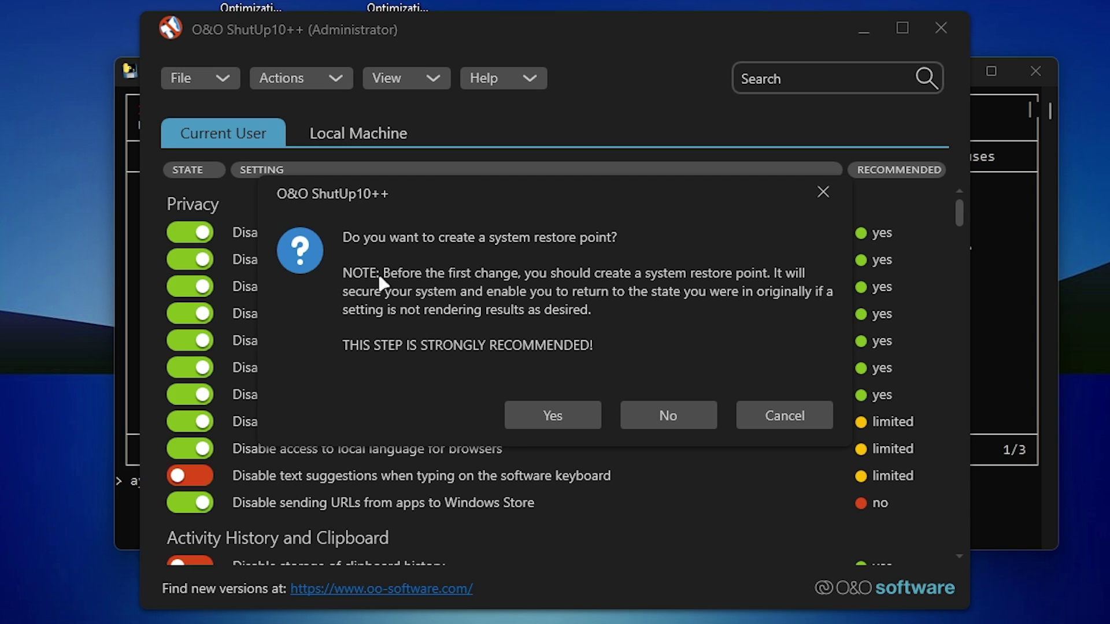
pyautogui.click(668, 416)
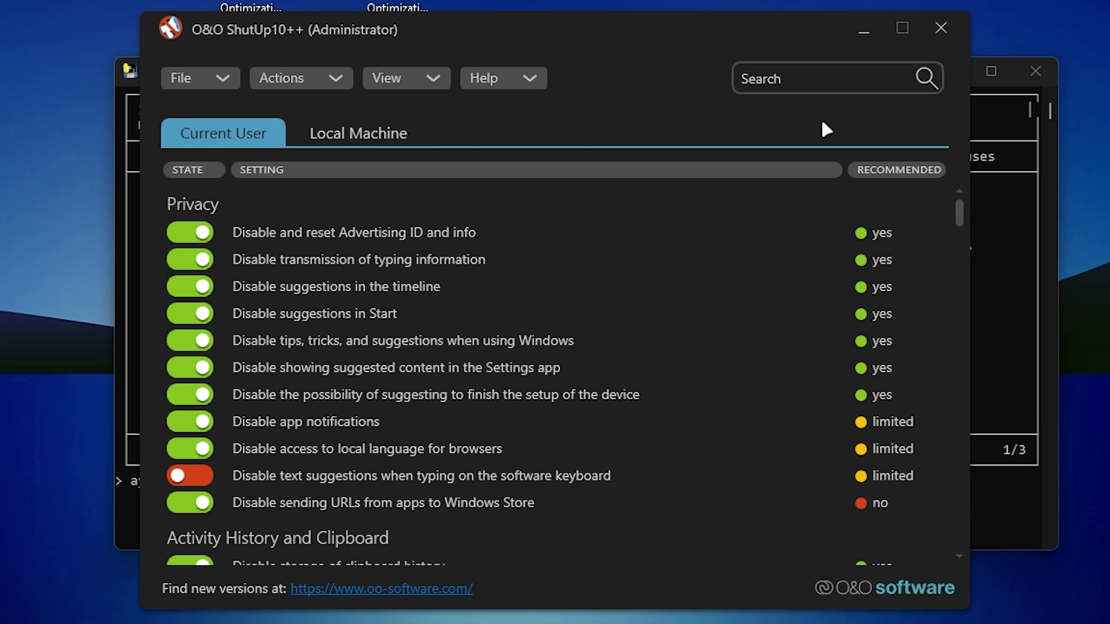
pyautogui.click(941, 30)
pyautogui.click(719, 415)
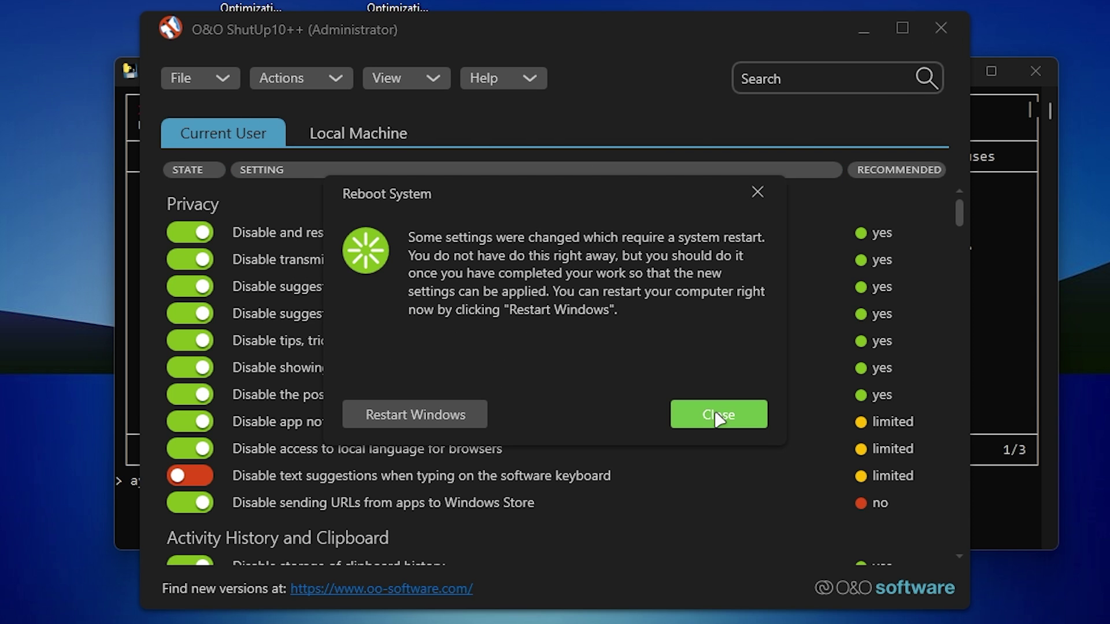
pyautogui.click(719, 418)
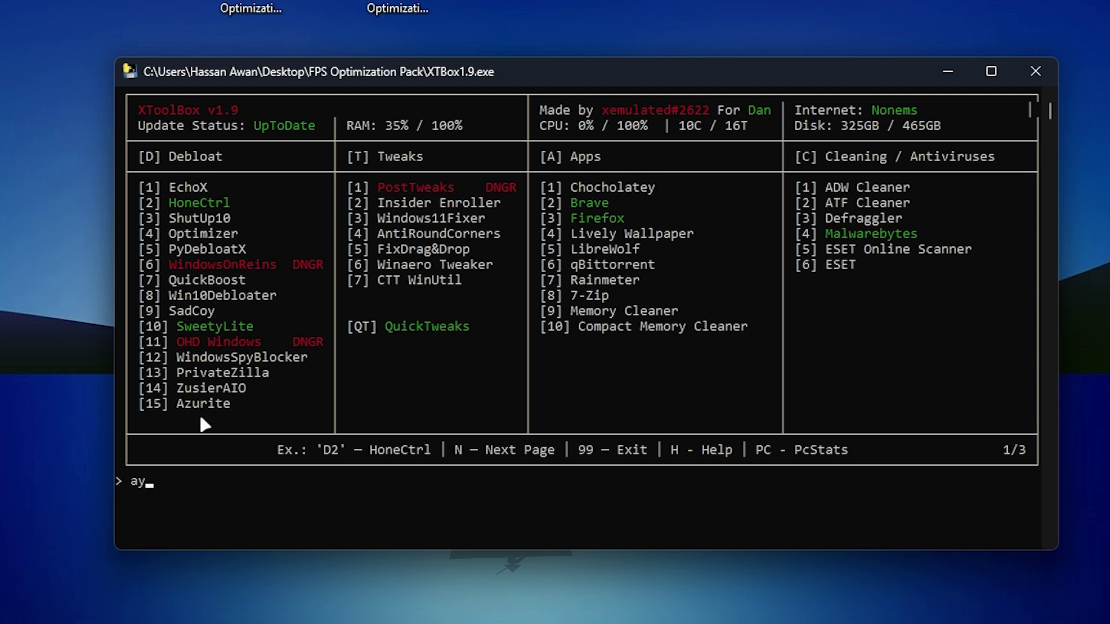
# Run option d15 to install Azurite 1.1.7 for the current user only and launch it.
pyautogui.write('d')
pyautogui.press('BackSpace')
pyautogui.press('BackSpace')
pyautogui.press('BackSpace')
pyautogui.write('d15')
pyautogui.press('Return')
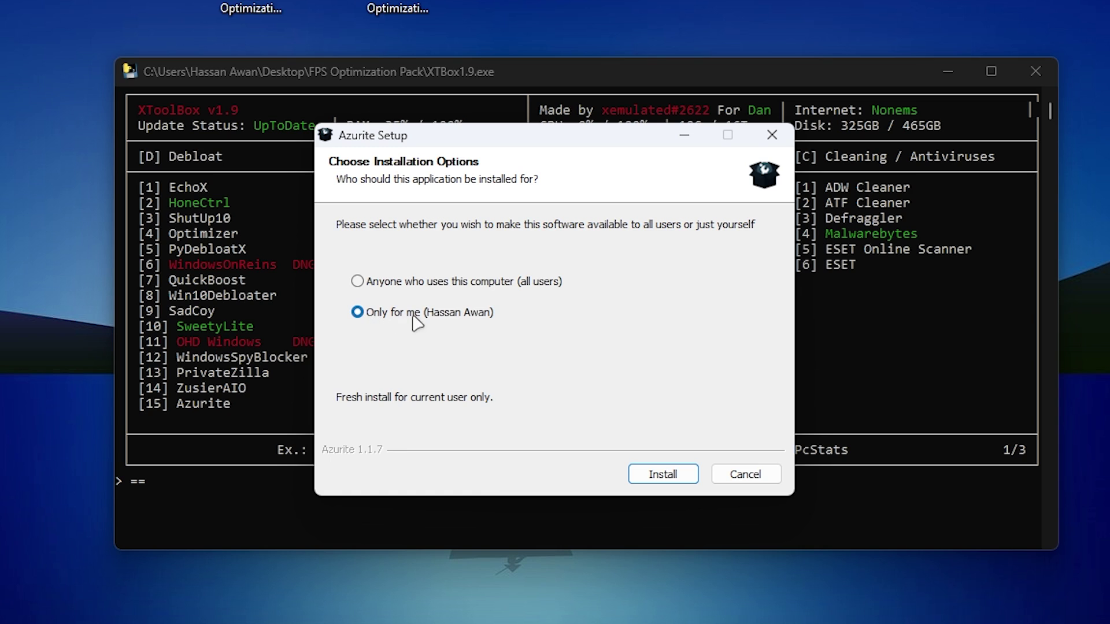
pyautogui.click(664, 474)
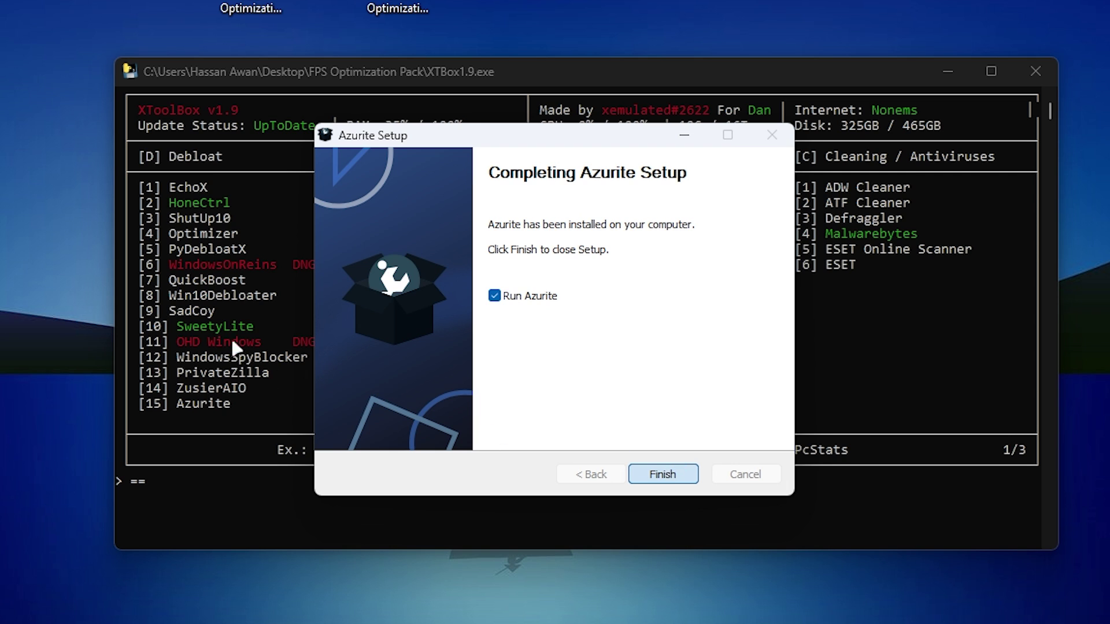
pyautogui.press('Return')
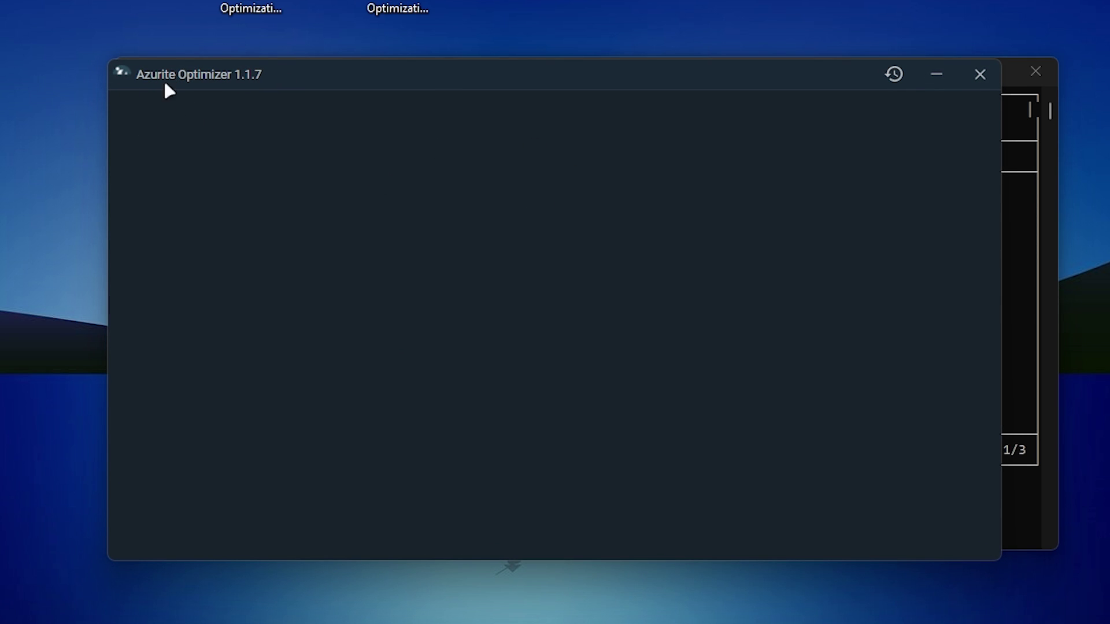
# Start the Azurite optimization, then close the optimizer without restarting.
pyautogui.moveTo(467, 85); pyautogui.dragTo(533, 114)
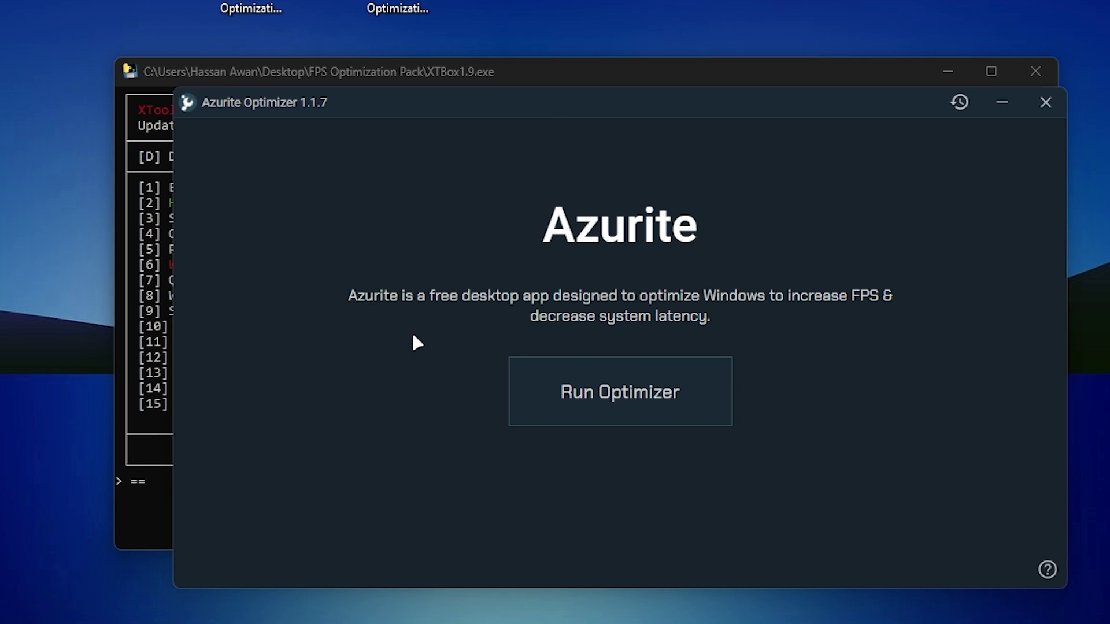
pyautogui.click(595, 397)
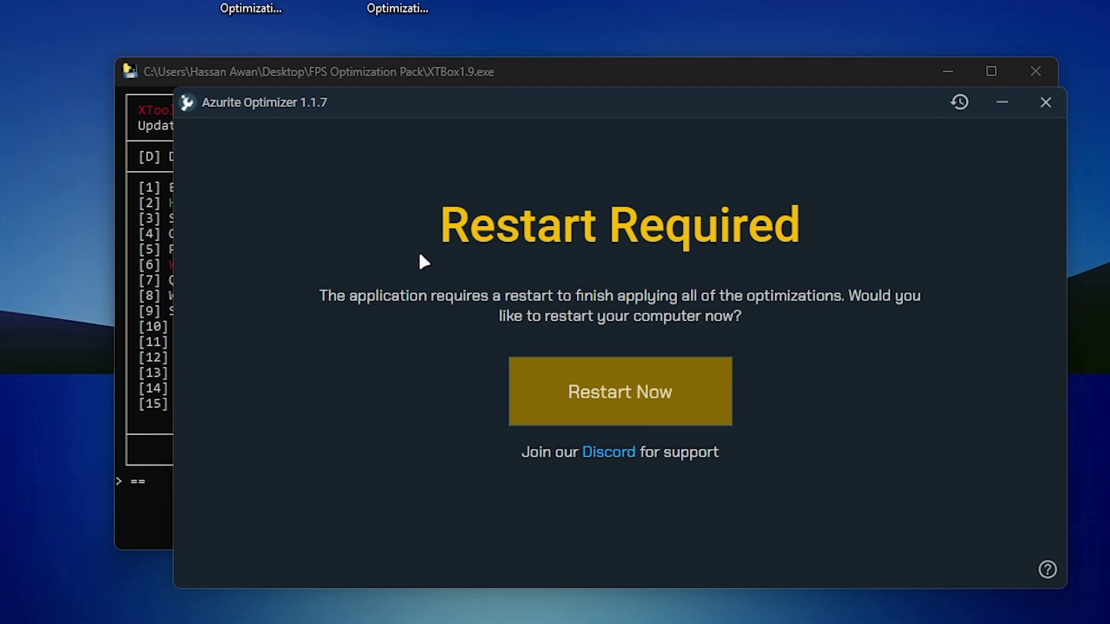
pyautogui.click(1030, 105)
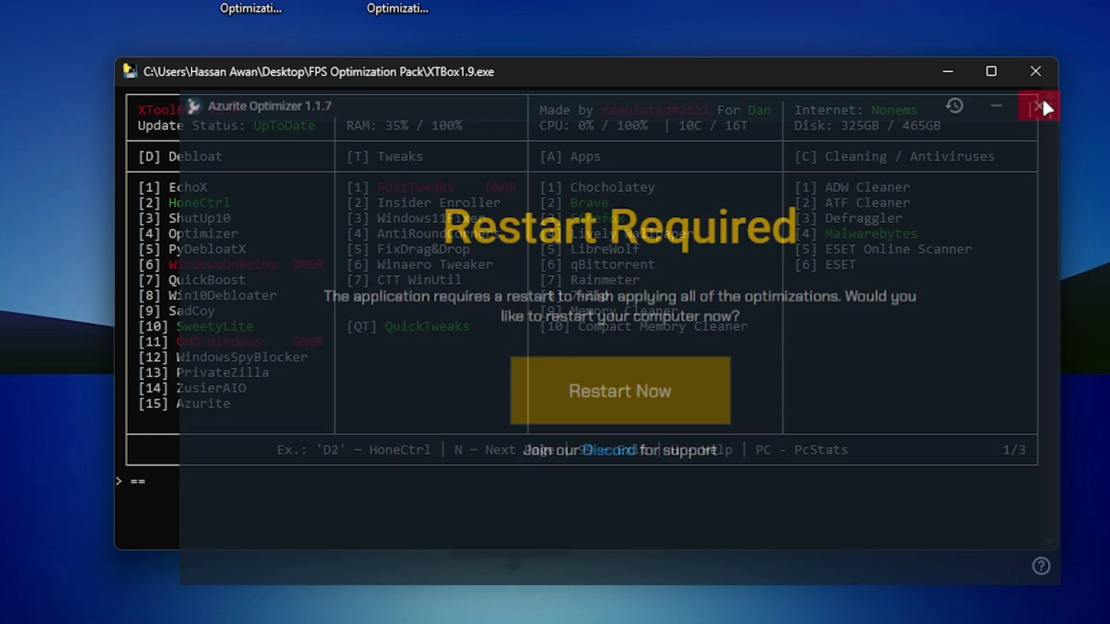
# Run XToolBox option c1 to download and launch Malwarebytes AdwCleaner 8.4.0.
pyautogui.press('BackSpace')
pyautogui.press('BackSpace')
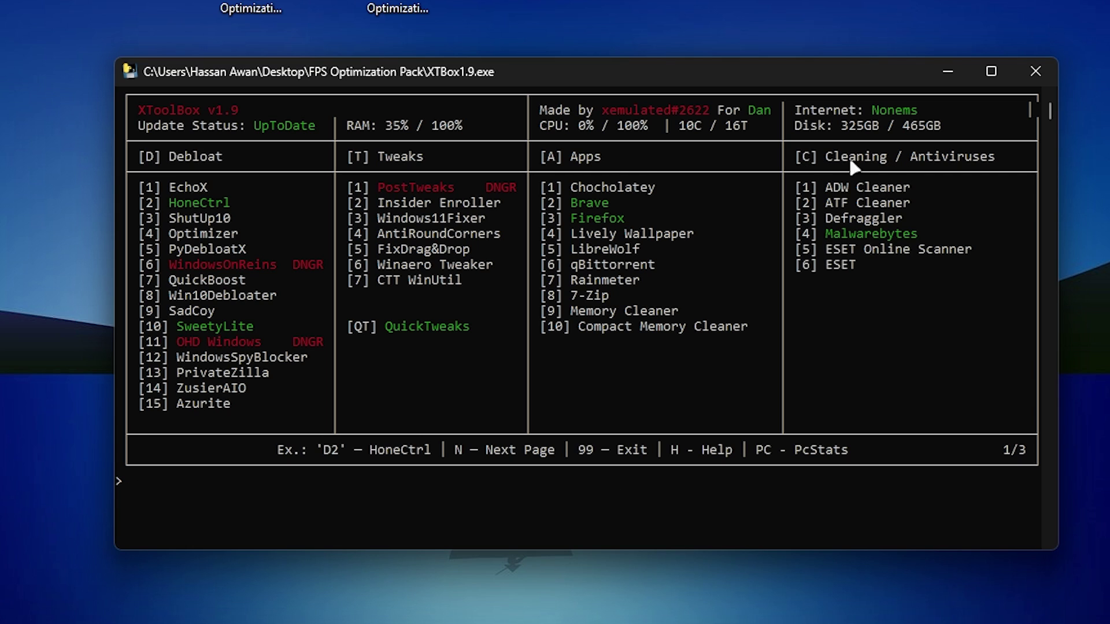
pyautogui.write('c1')
pyautogui.press('Return')
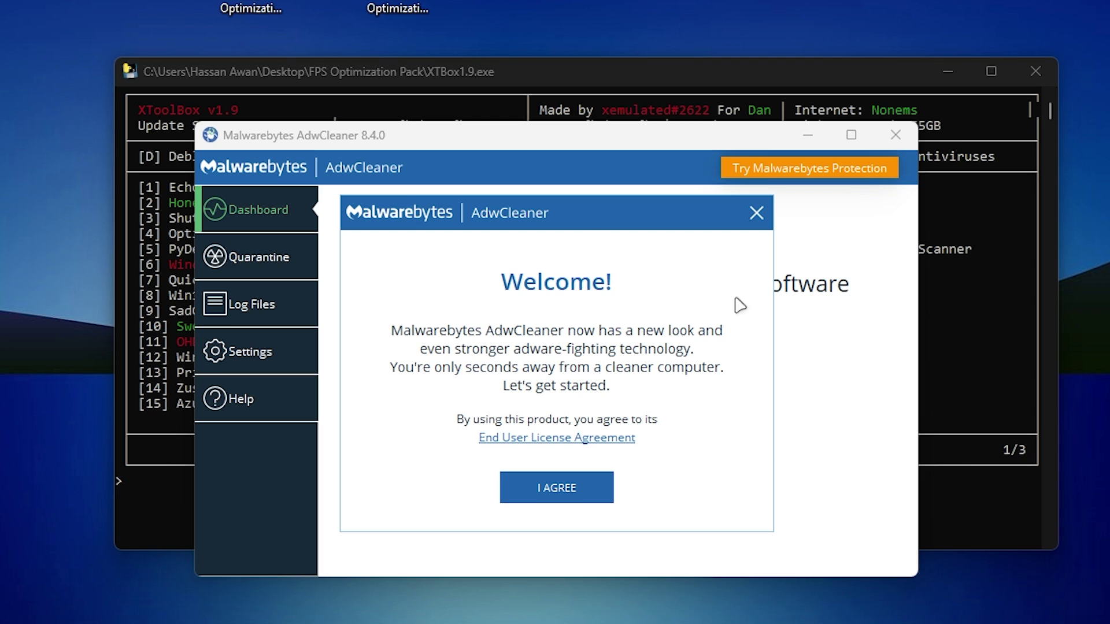
# Accept the AdwCleaner licence, scan, quarantine both detected programs, and close AdwCleaner.
pyautogui.click(559, 489)
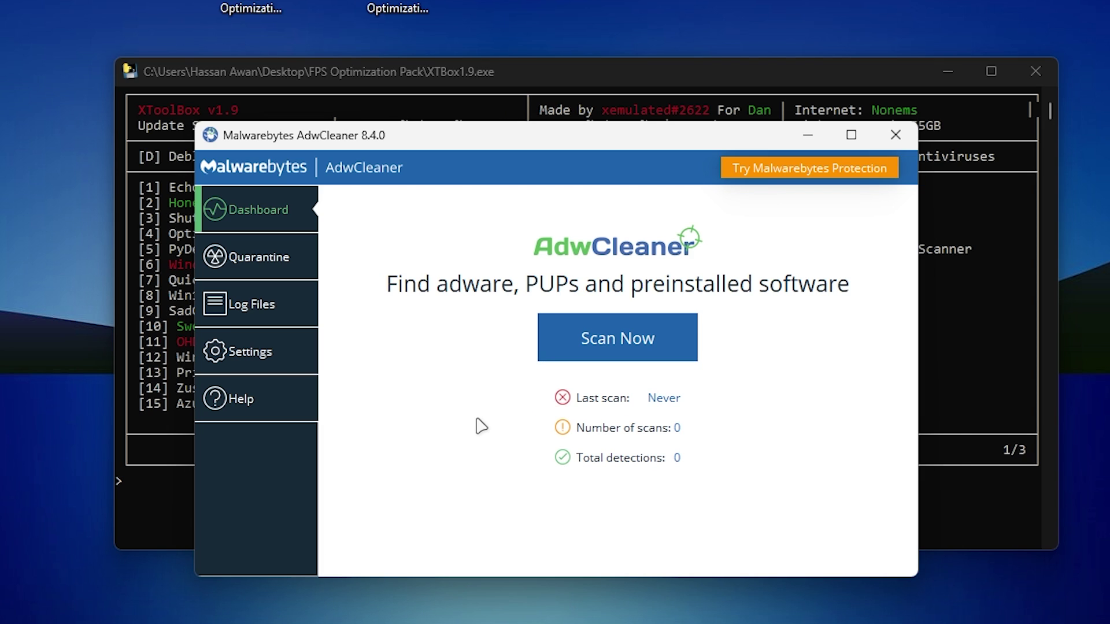
pyautogui.click(643, 347)
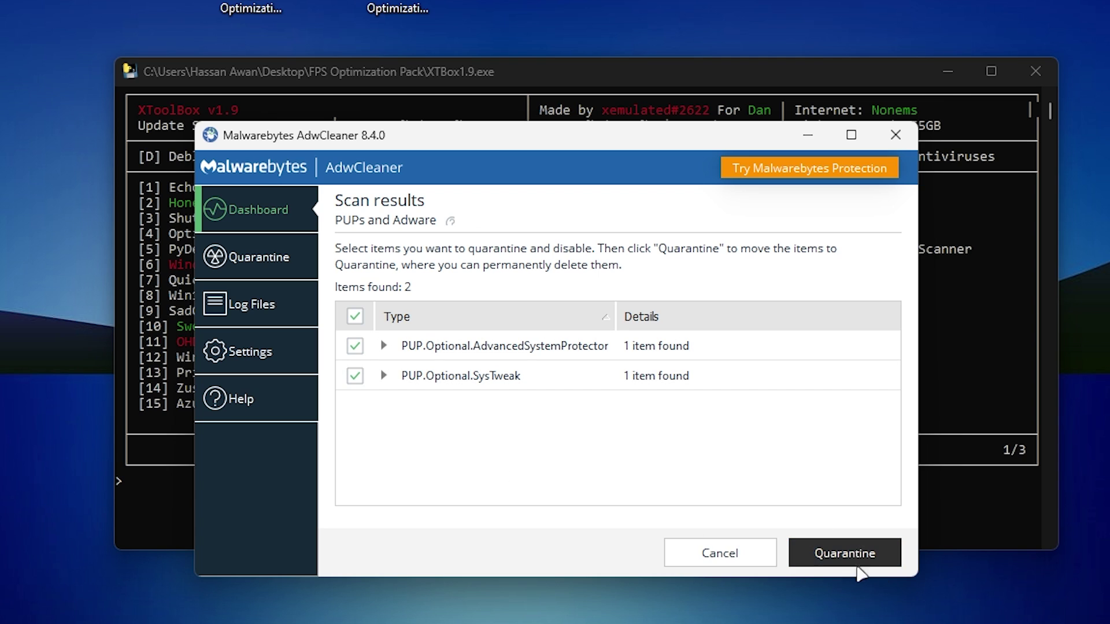
pyautogui.click(831, 558)
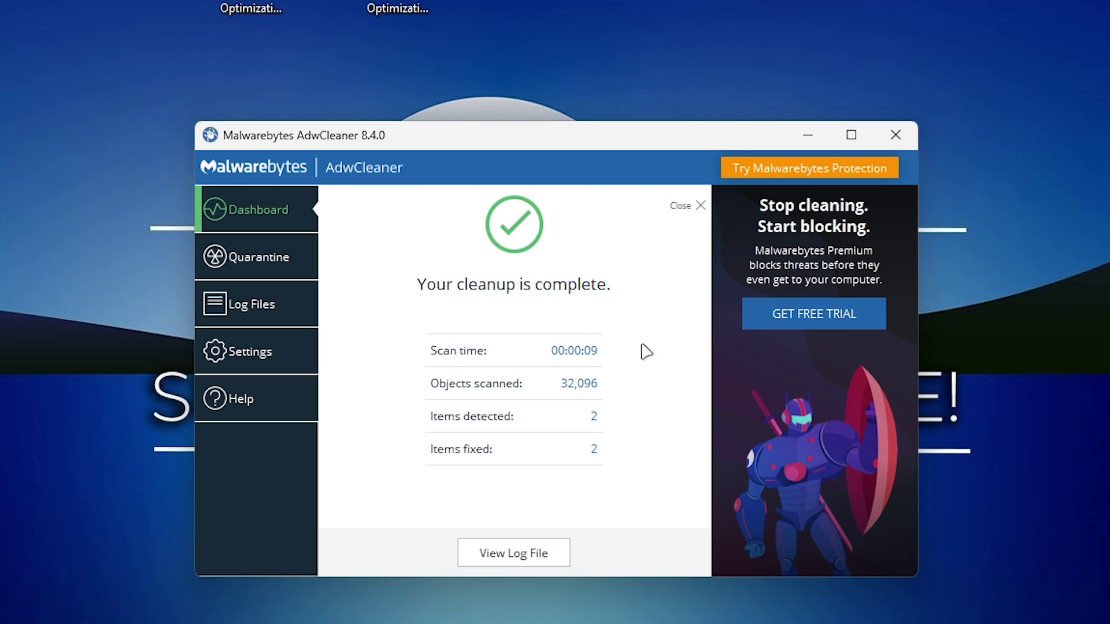
pyautogui.click(880, 143)
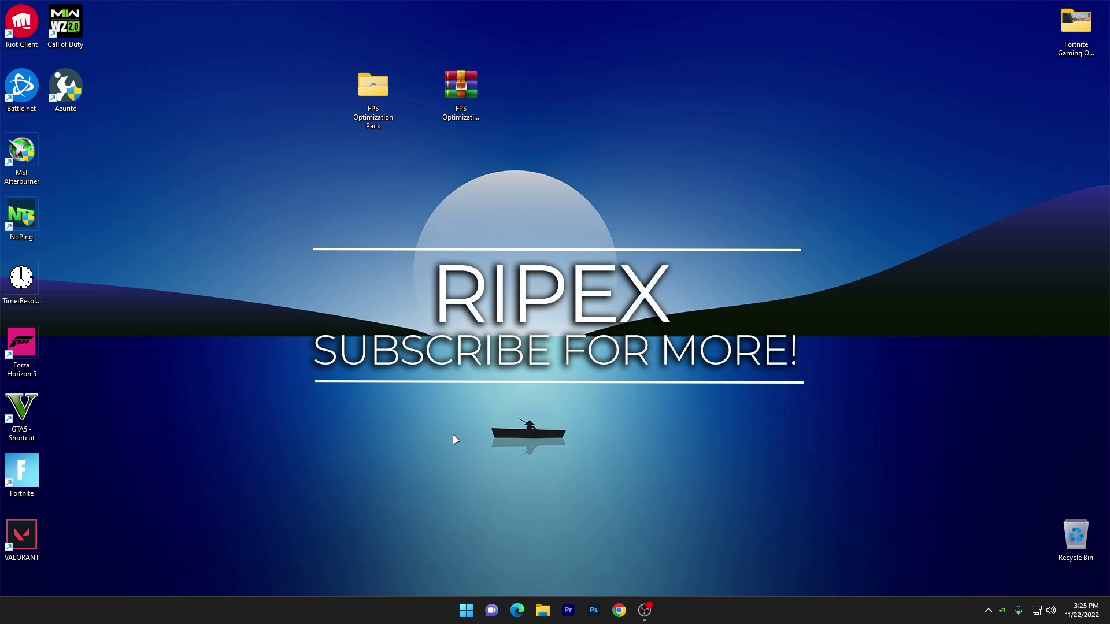
# Open Optimize Drives from Local Disk (C:) Properties and start optimizing New Volume (D:).
pyautogui.click(542, 610)
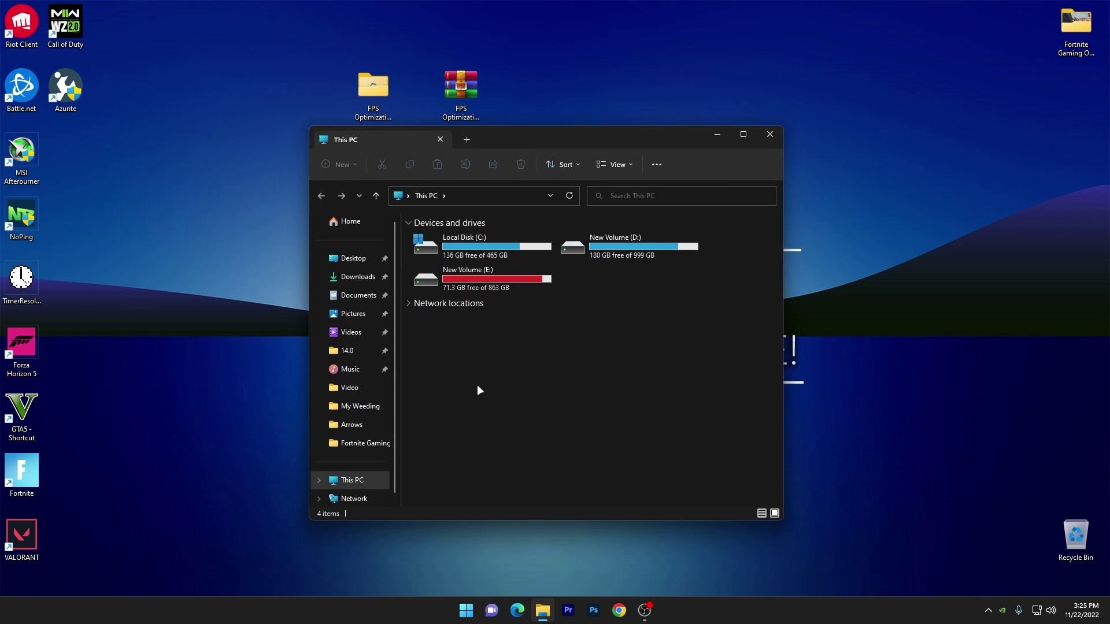
pyautogui.rightClick(456, 249)
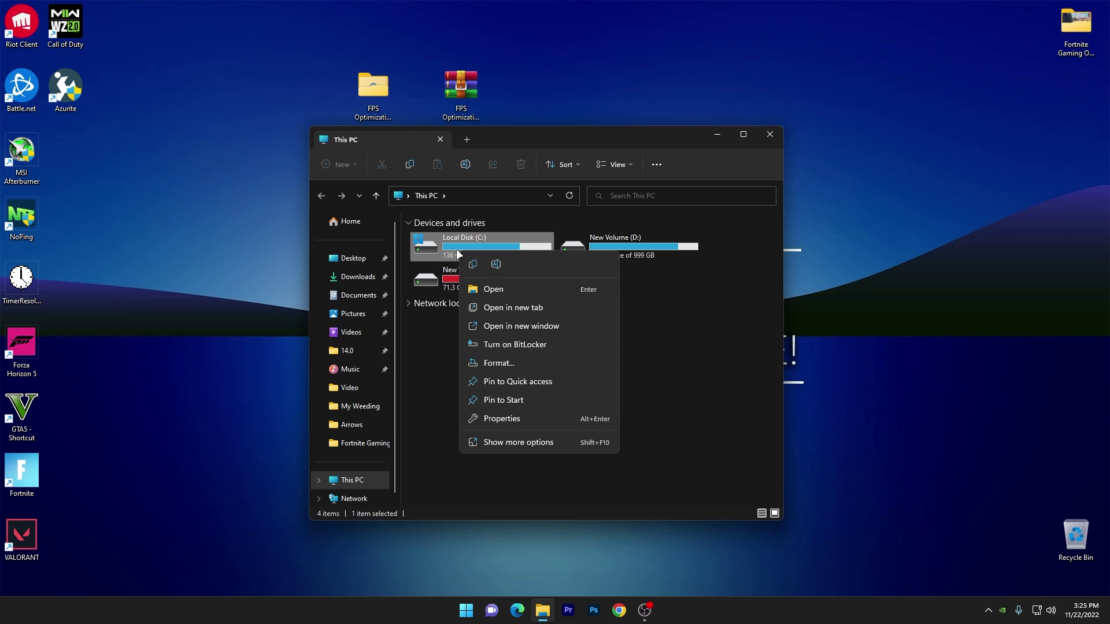
pyautogui.click(503, 420)
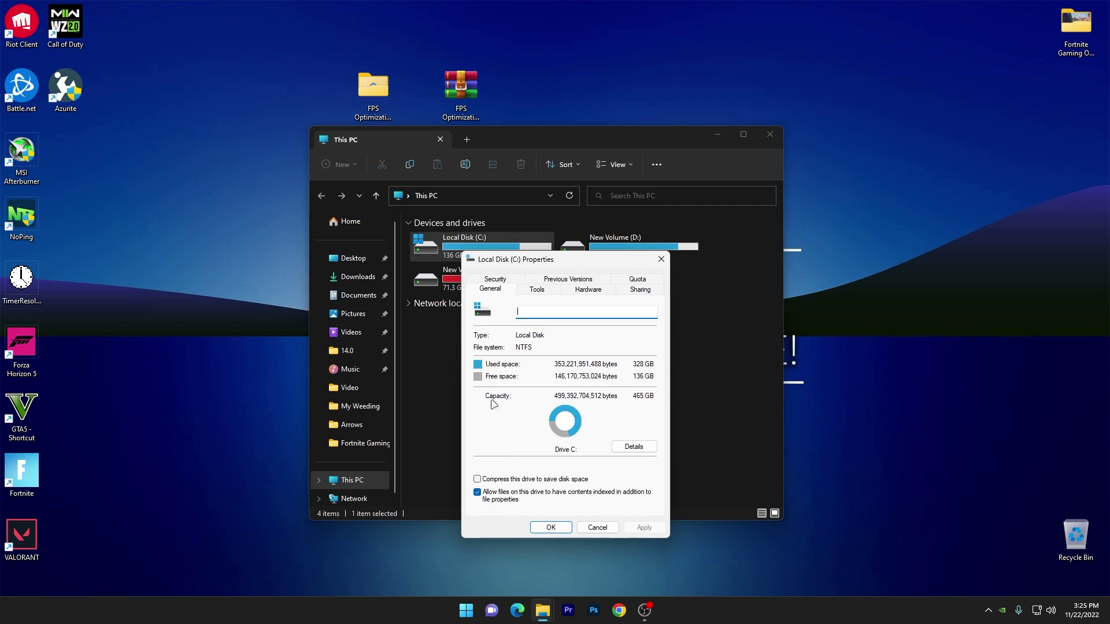
pyautogui.click(540, 294)
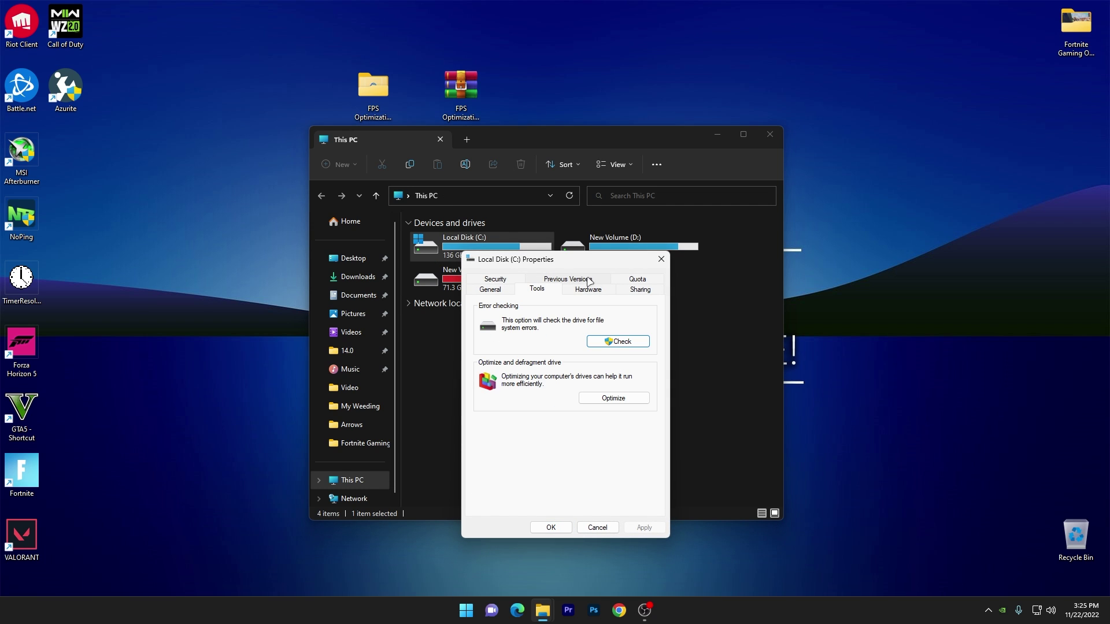
pyautogui.click(614, 398)
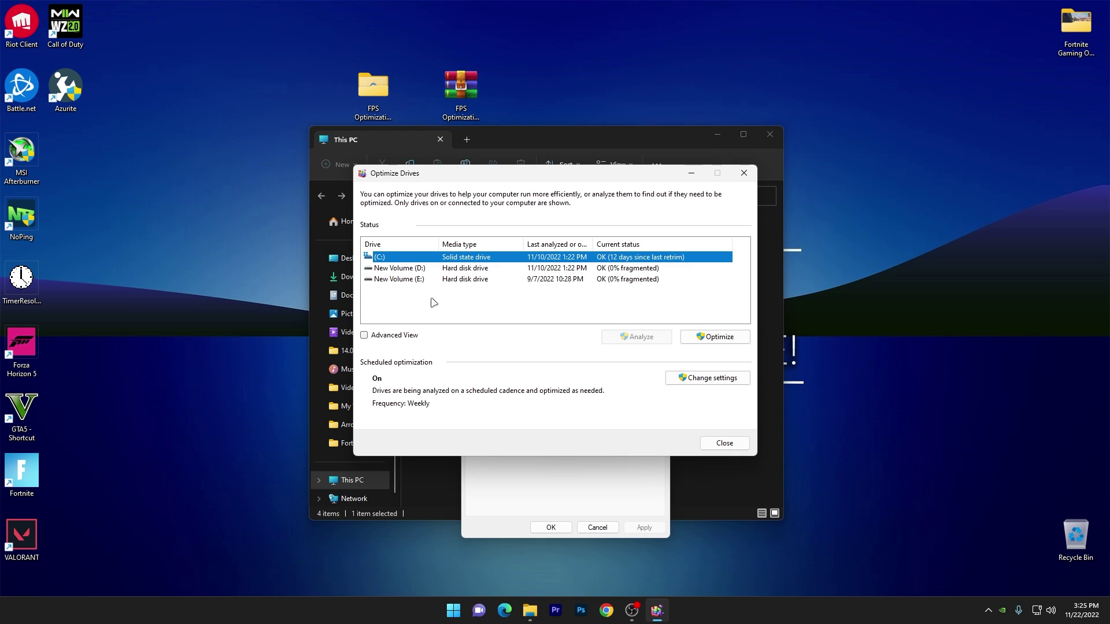
pyautogui.click(401, 270)
pyautogui.click(721, 337)
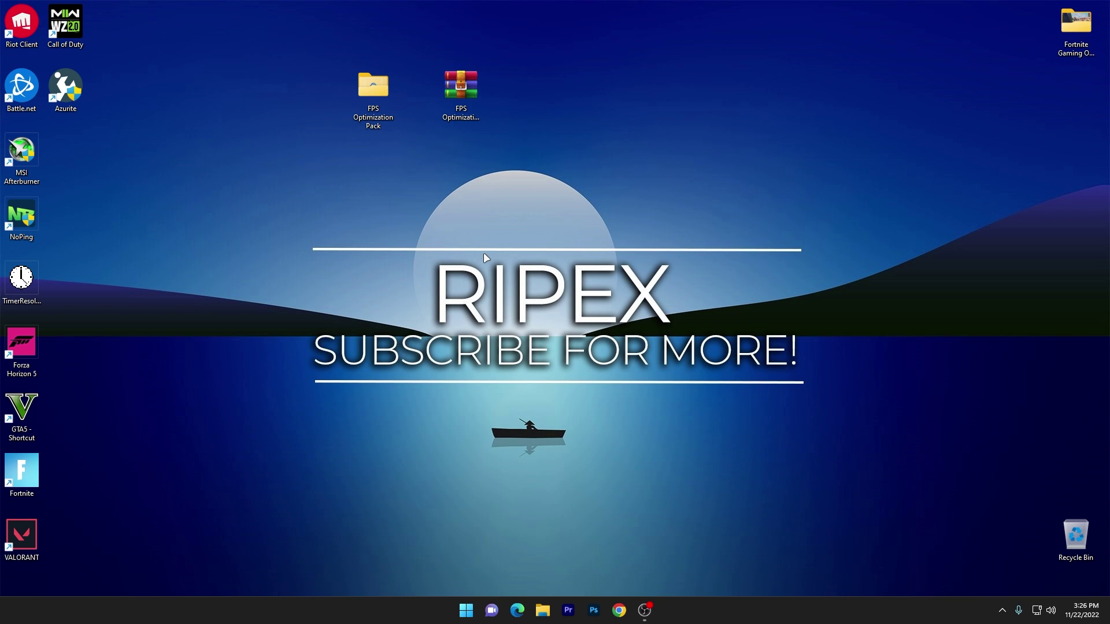
# Go from the desktop to the Graphics page of Windows Display settings.
pyautogui.rightClick(677, 214)
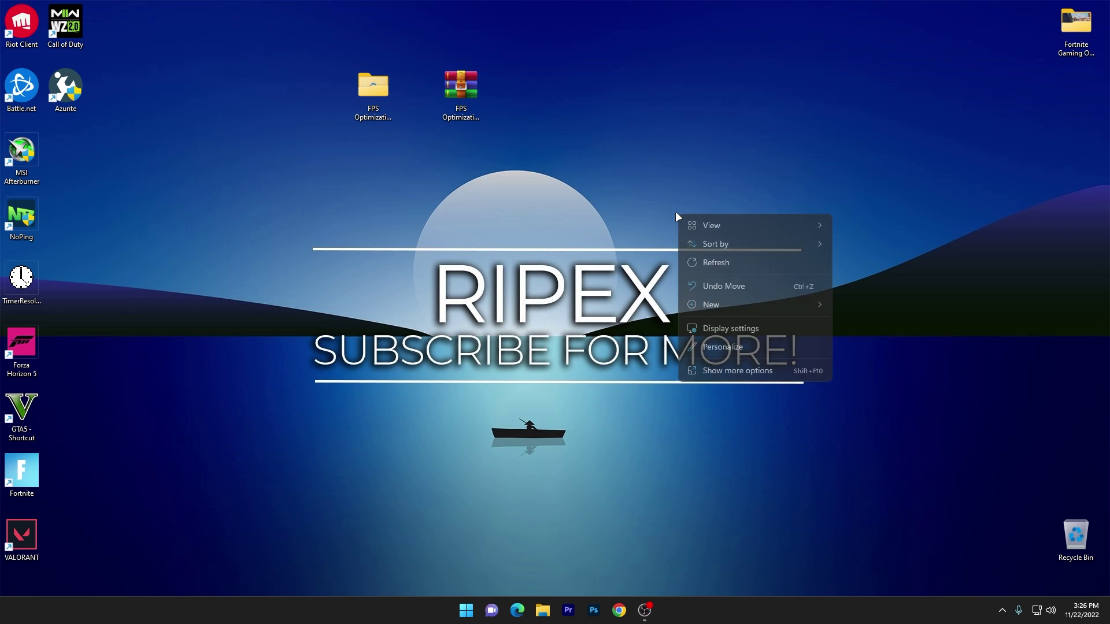
pyautogui.click(723, 328)
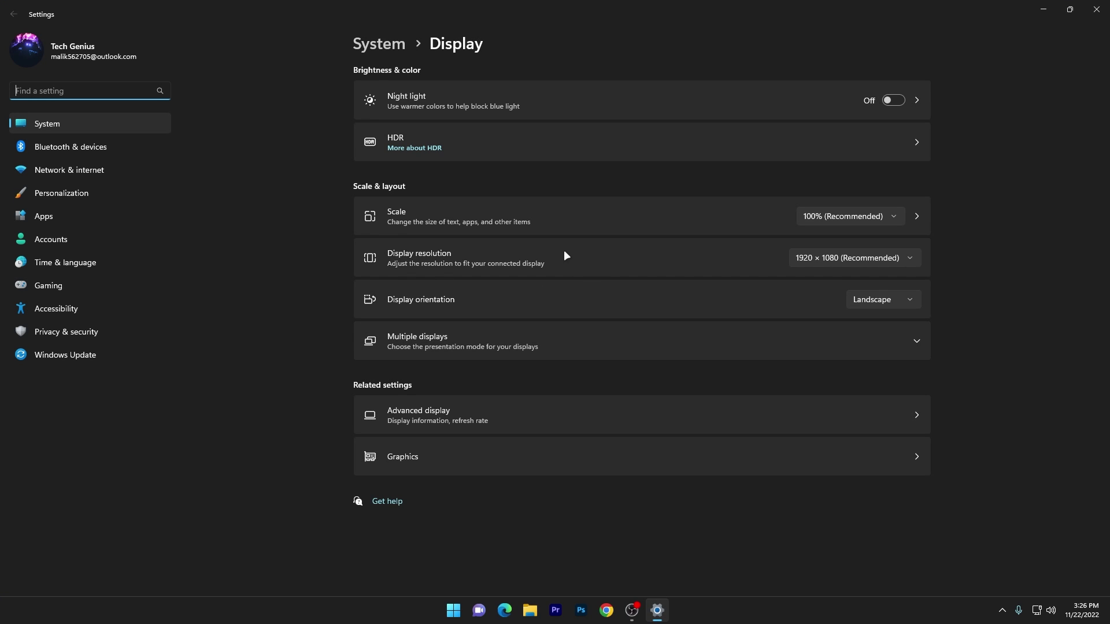
pyautogui.click(406, 456)
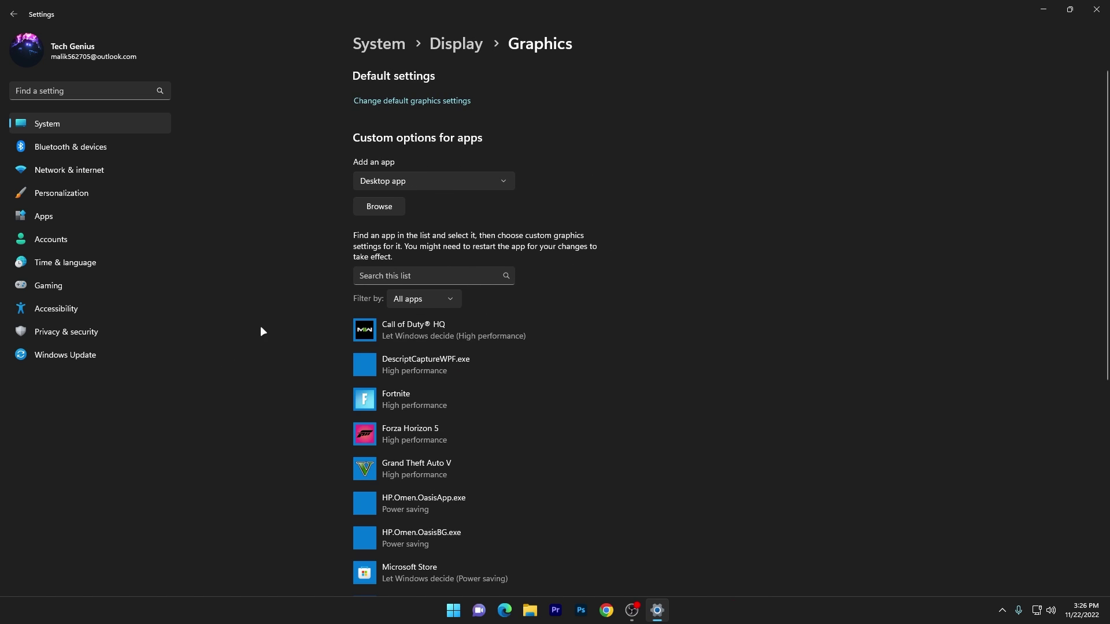
# Save High performance for Call of Duty HQ, review default graphics settings, and close Settings.
pyautogui.click(429, 328)
pyautogui.click(524, 375)
pyautogui.click(466, 299)
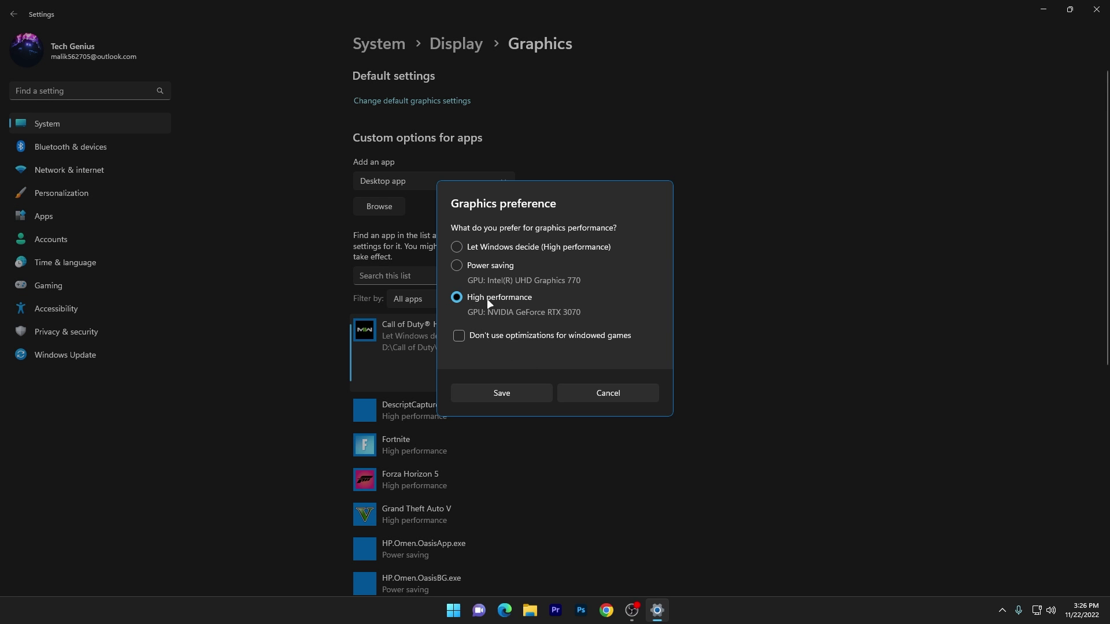
pyautogui.click(507, 391)
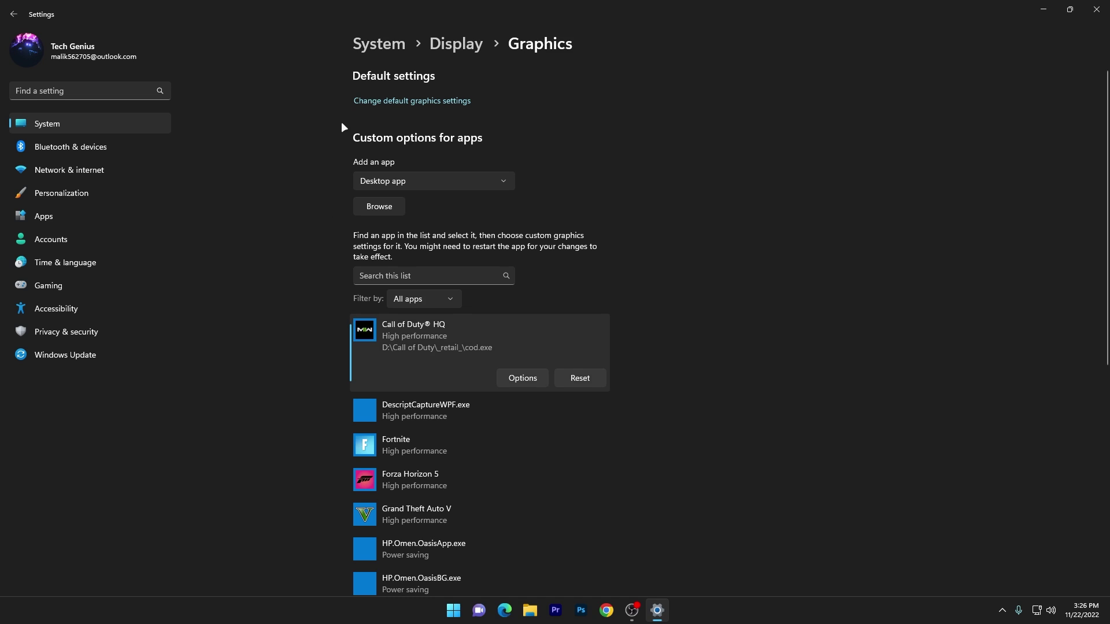
pyautogui.click(425, 102)
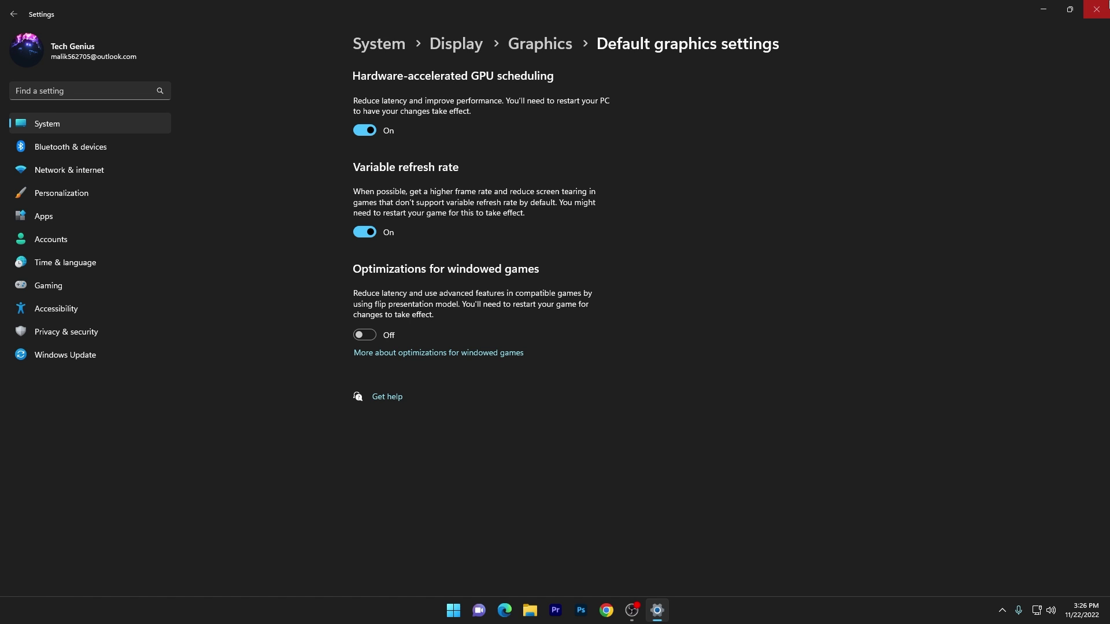
pyautogui.click(1097, 9)
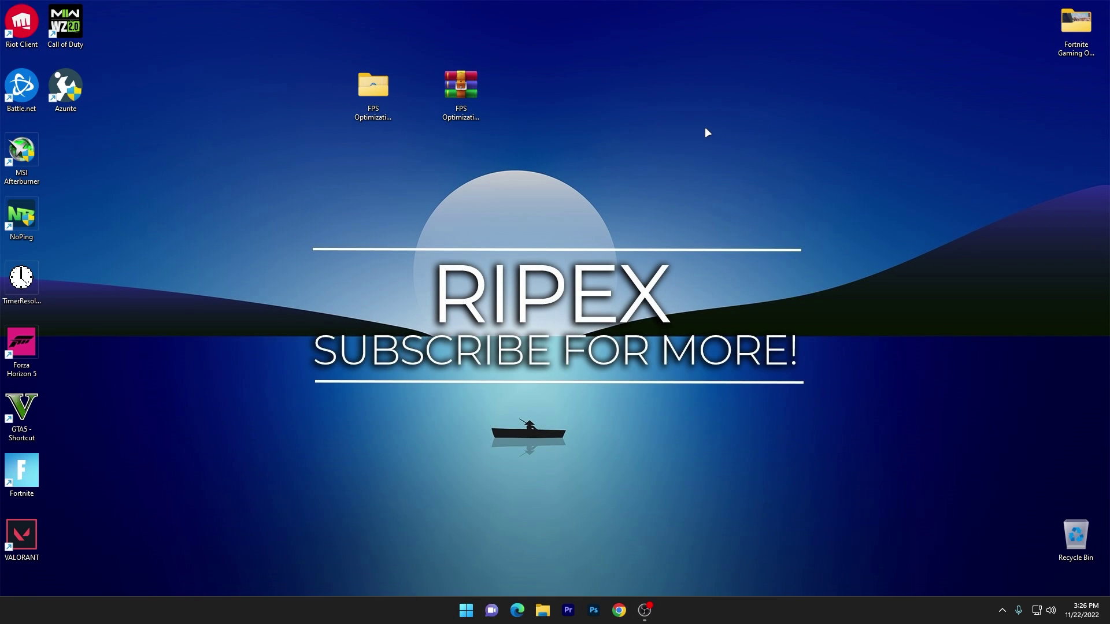